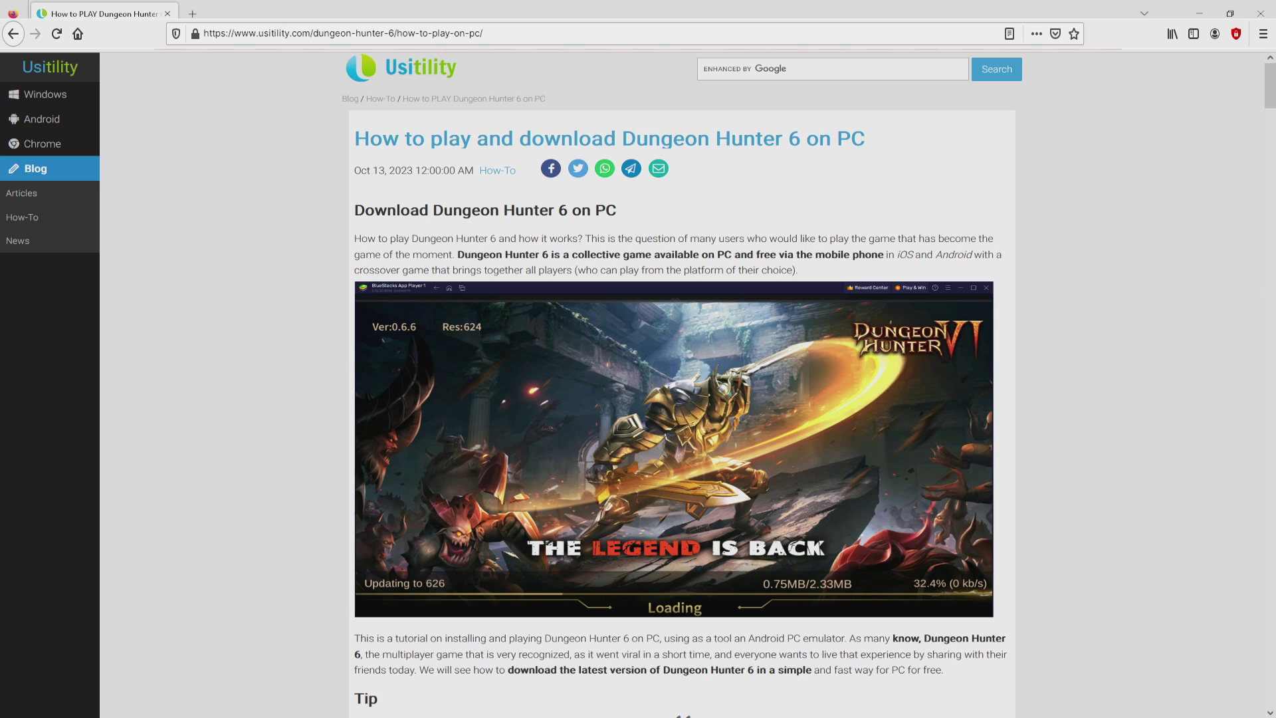
# Follow the article's download link for Dungeon Hunter 6 on PC and download the BlueStacks installer from the game's page
pyautogui.scroll(-4, 674, 383)
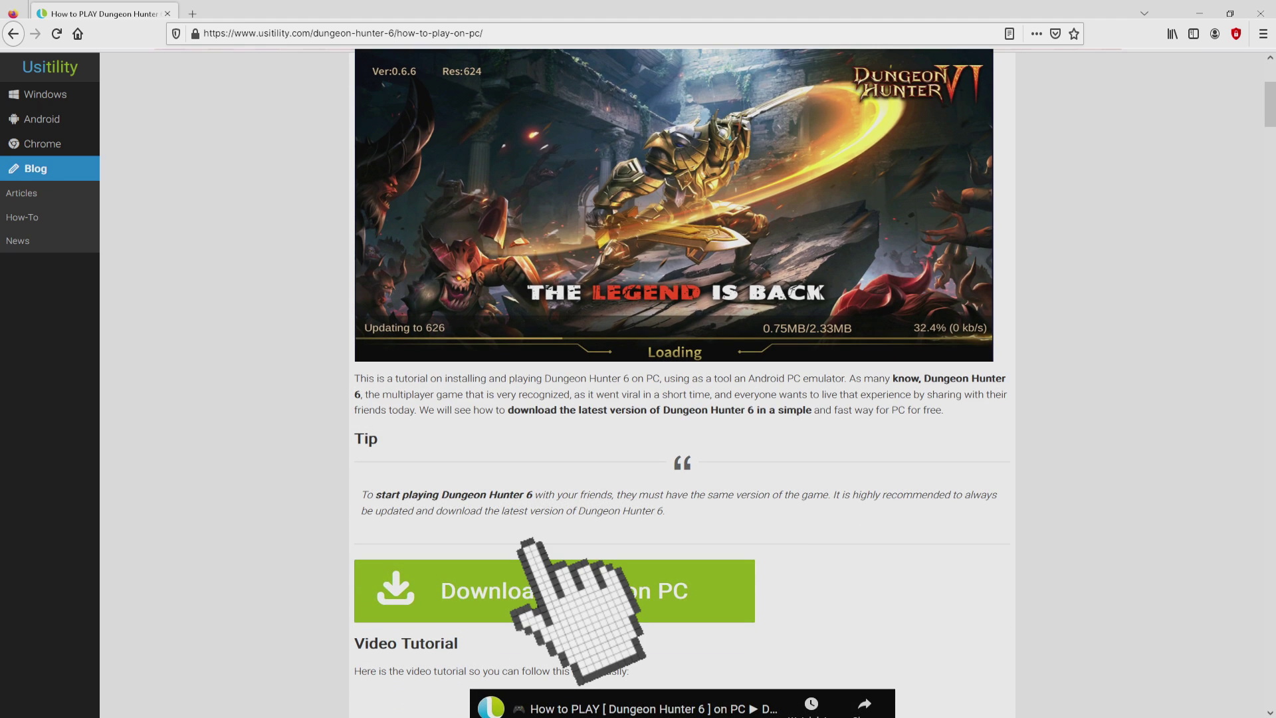
pyautogui.click(572, 585)
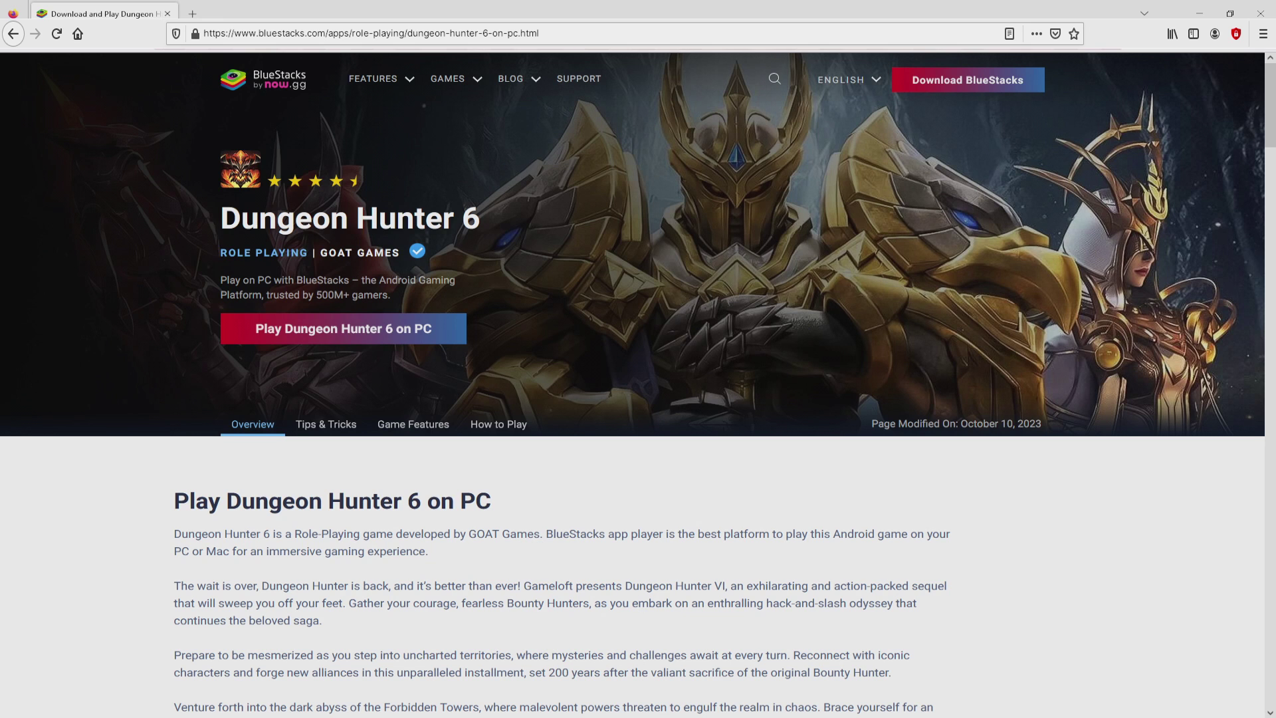
pyautogui.scroll(-15, 638, 383)
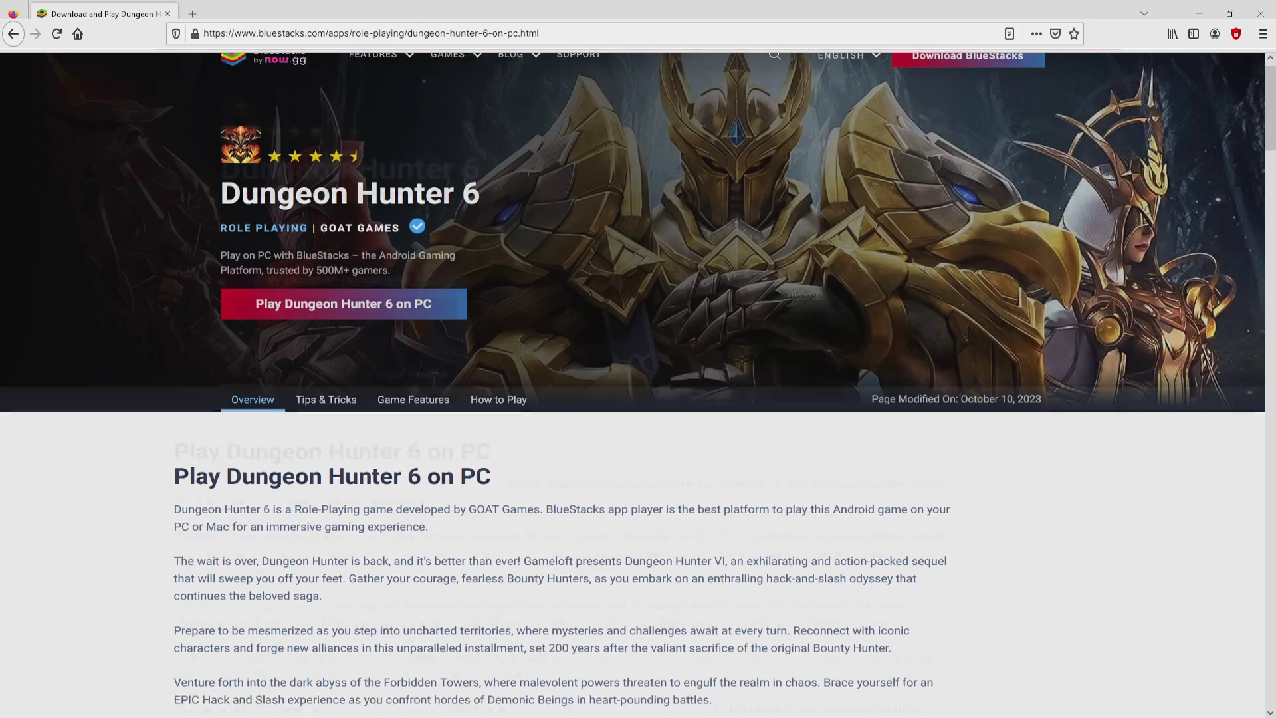
pyautogui.scroll(-4, 638, 383)
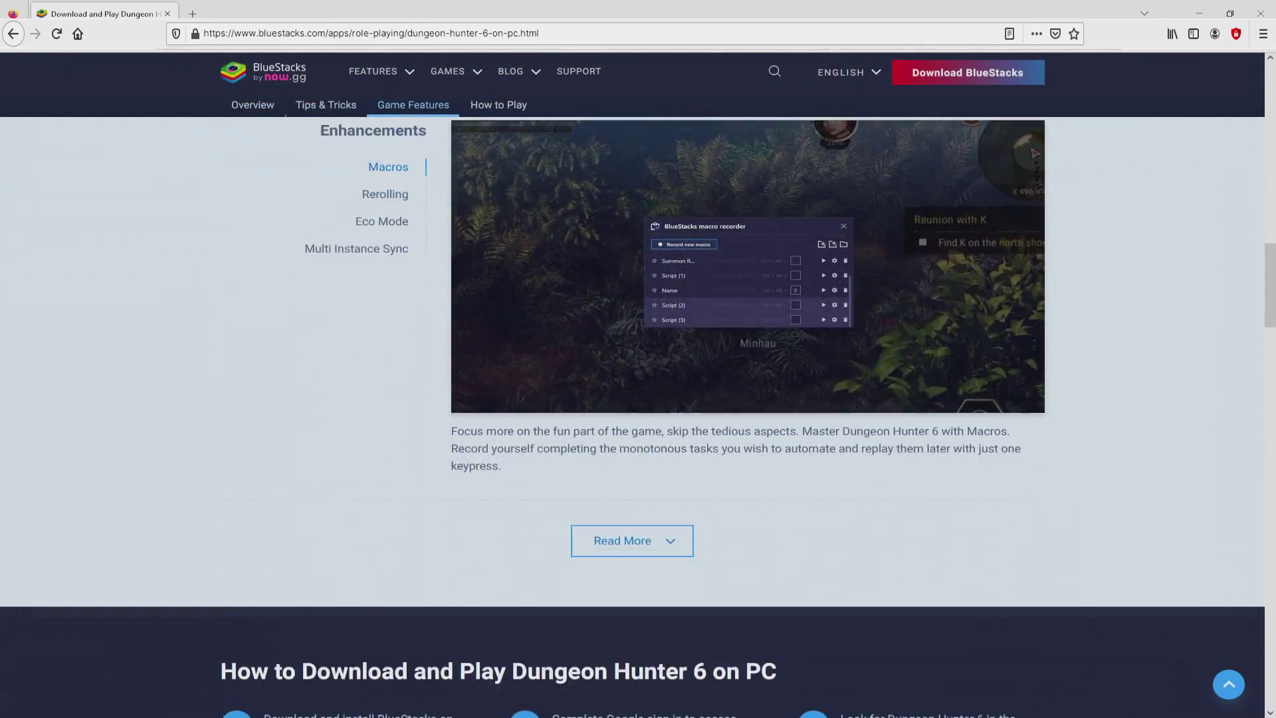
pyautogui.scroll(2, 637, 382)
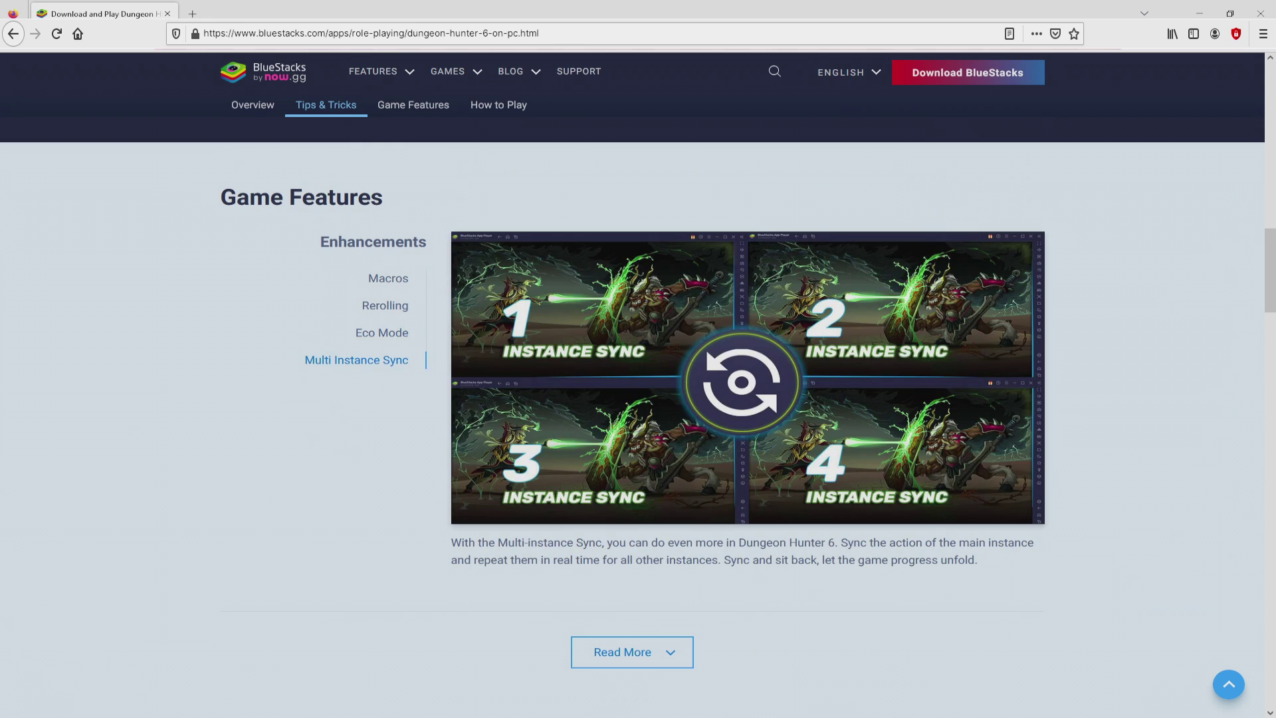
pyautogui.press('Home')
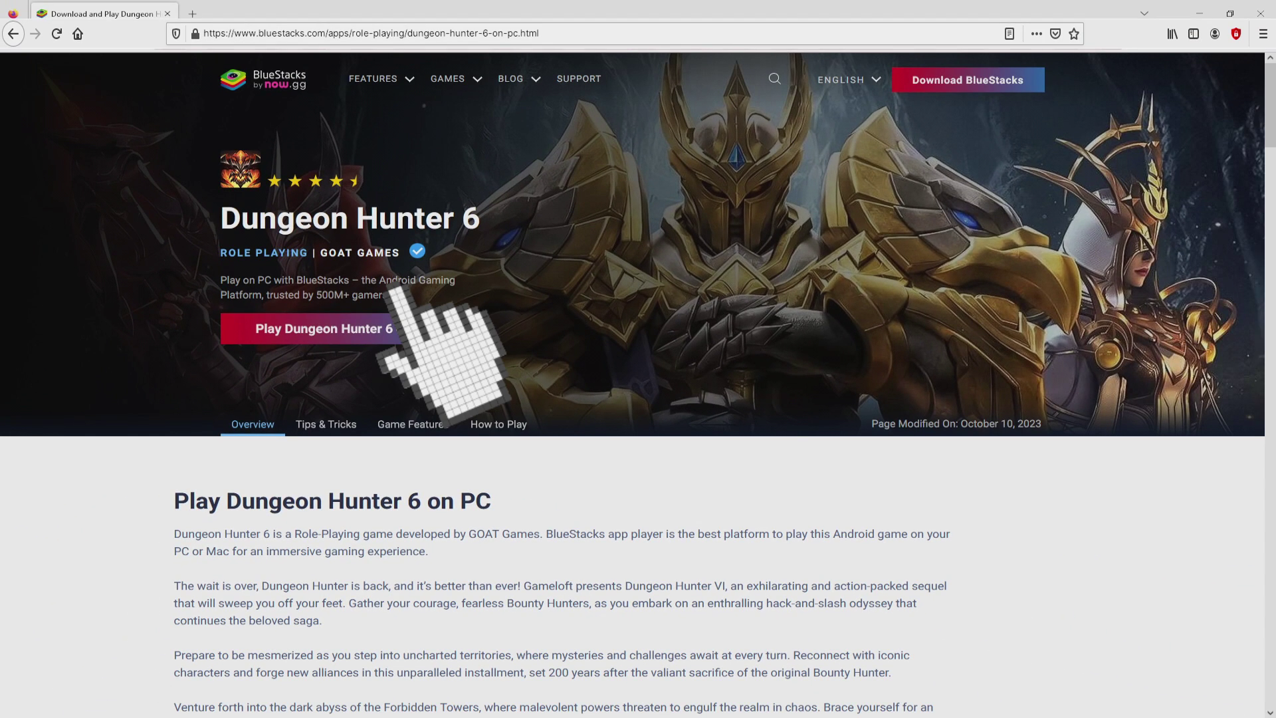
pyautogui.click(392, 329)
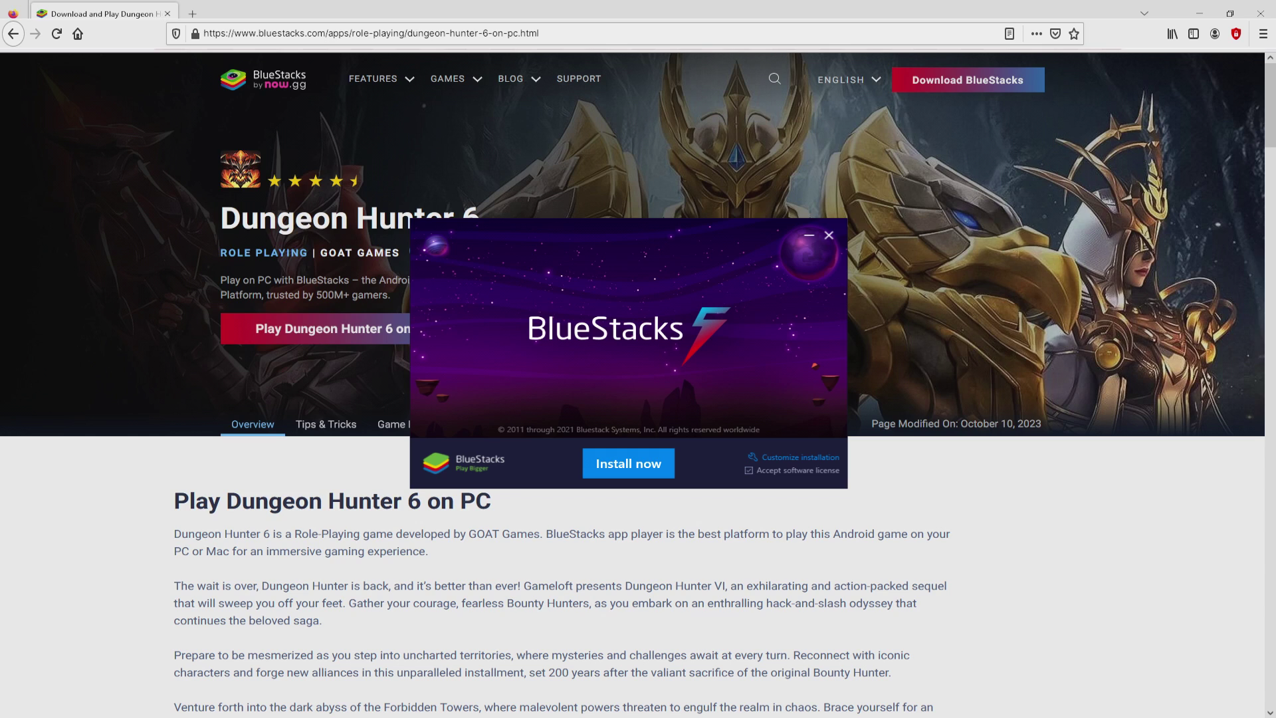
# Show the desktop, check the installer's custom data path options, and install BlueStacks with the default folder
pyautogui.press('super+d')
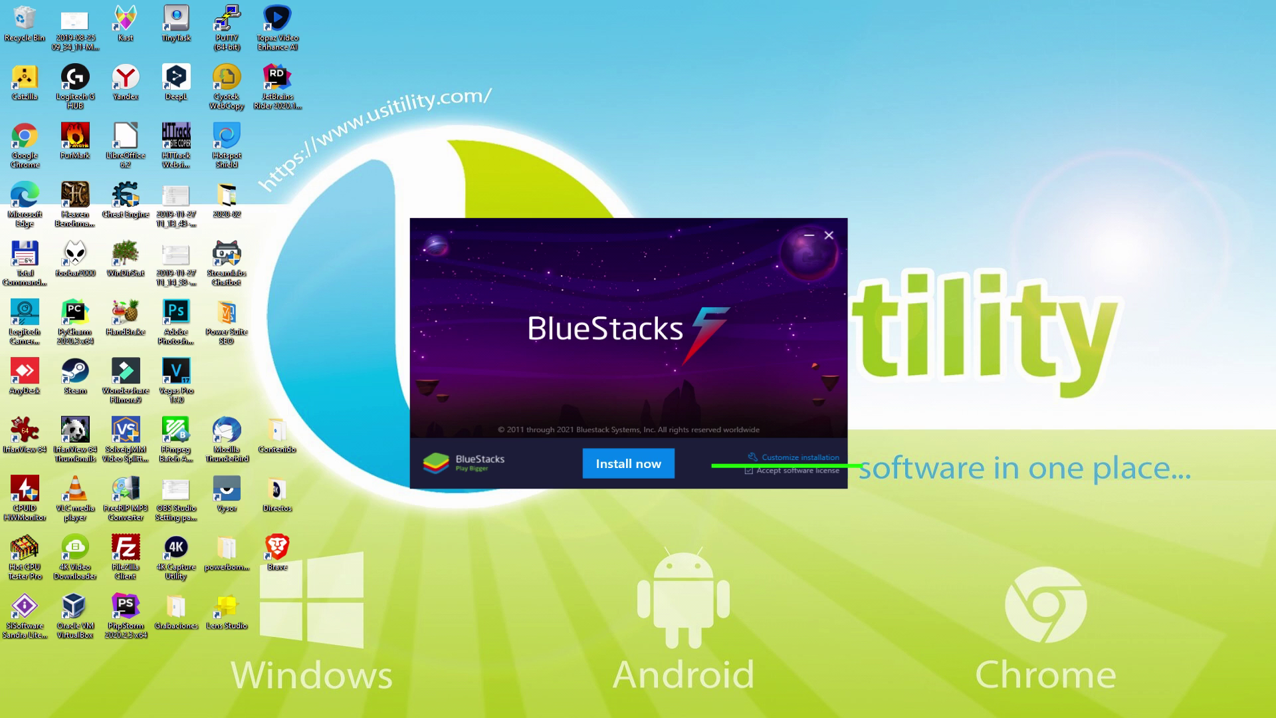
pyautogui.click(774, 458)
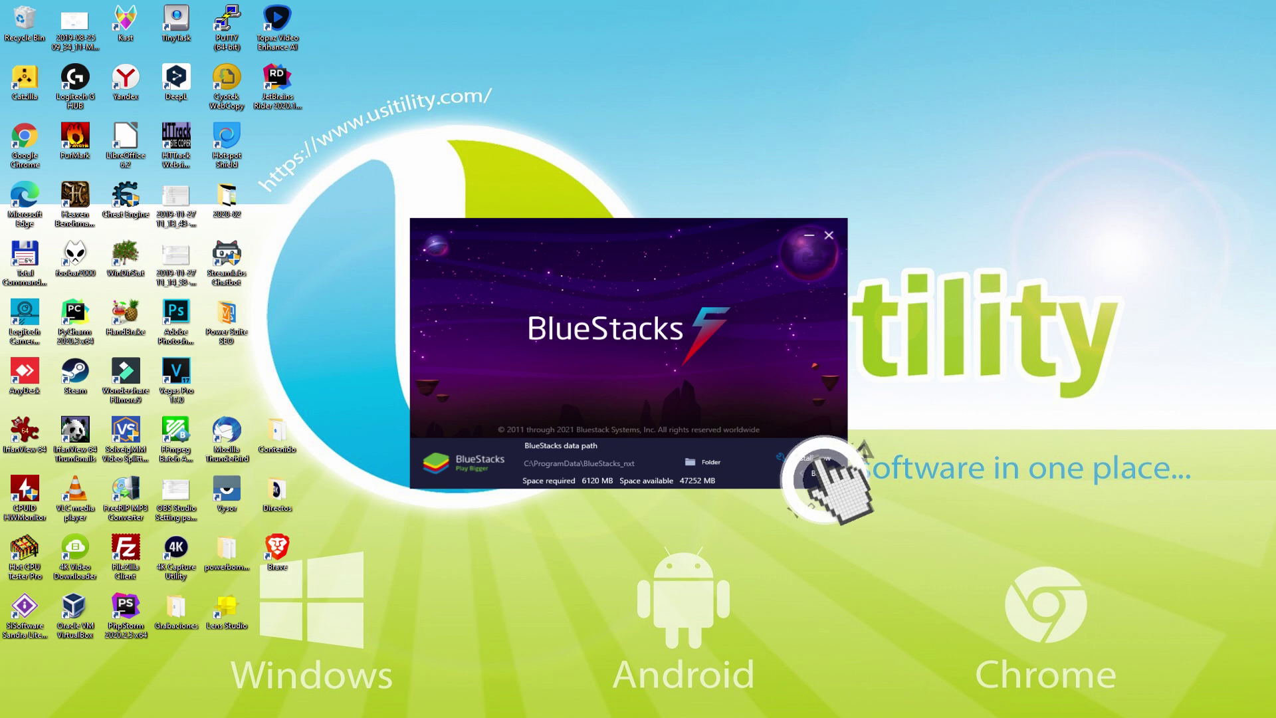
pyautogui.click(805, 472)
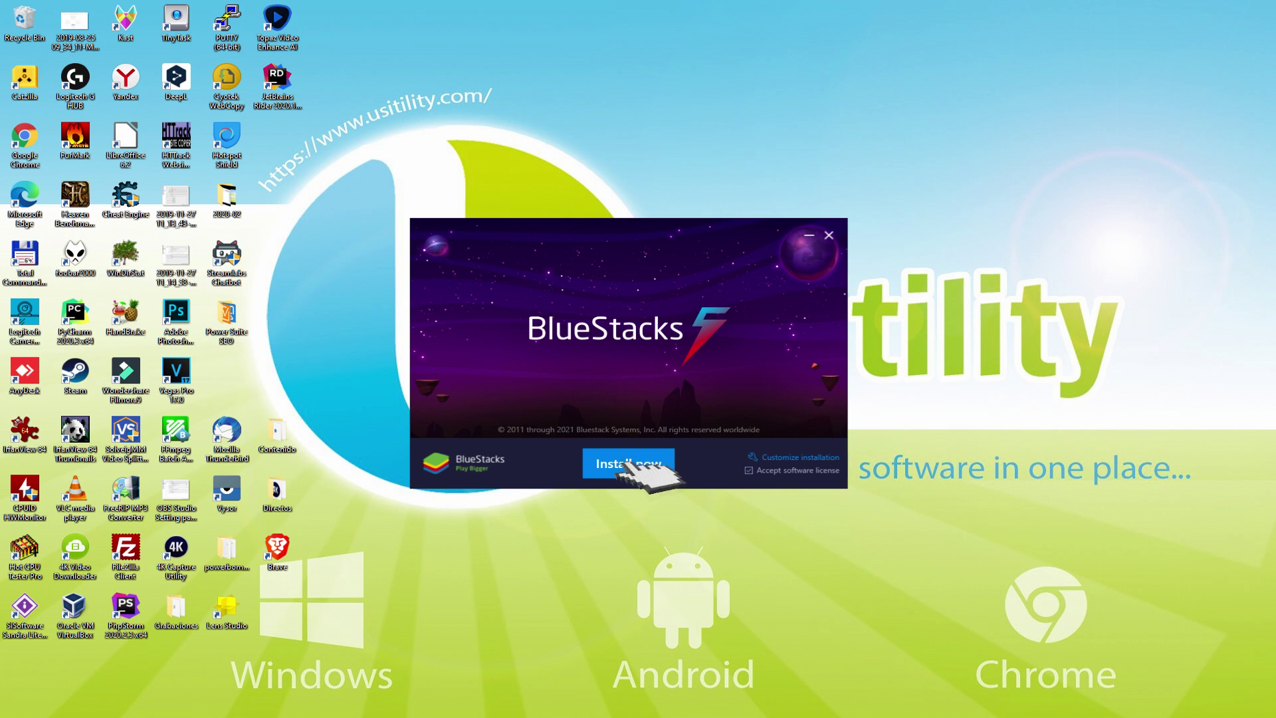
pyautogui.click(628, 463)
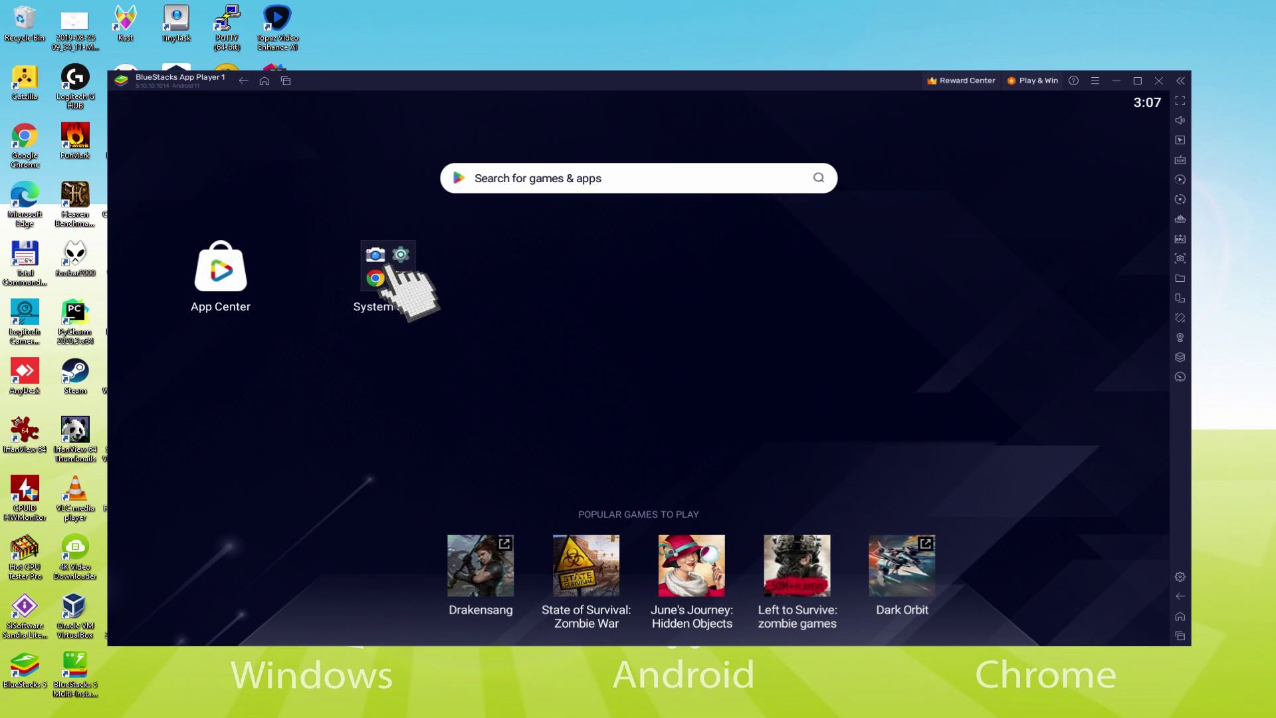
# Open Google Play in BlueStacks and sign in with a Google account
pyautogui.click(184, 283)
pyautogui.click(730, 342)
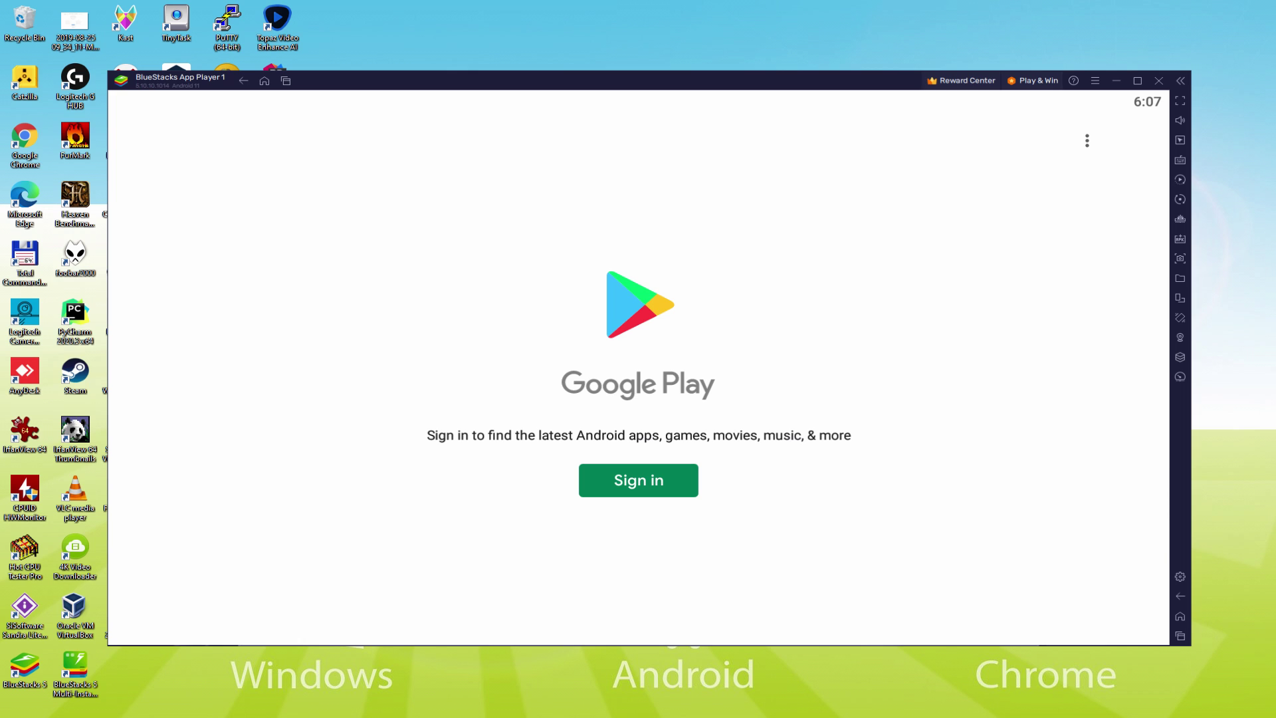
pyautogui.click(639, 472)
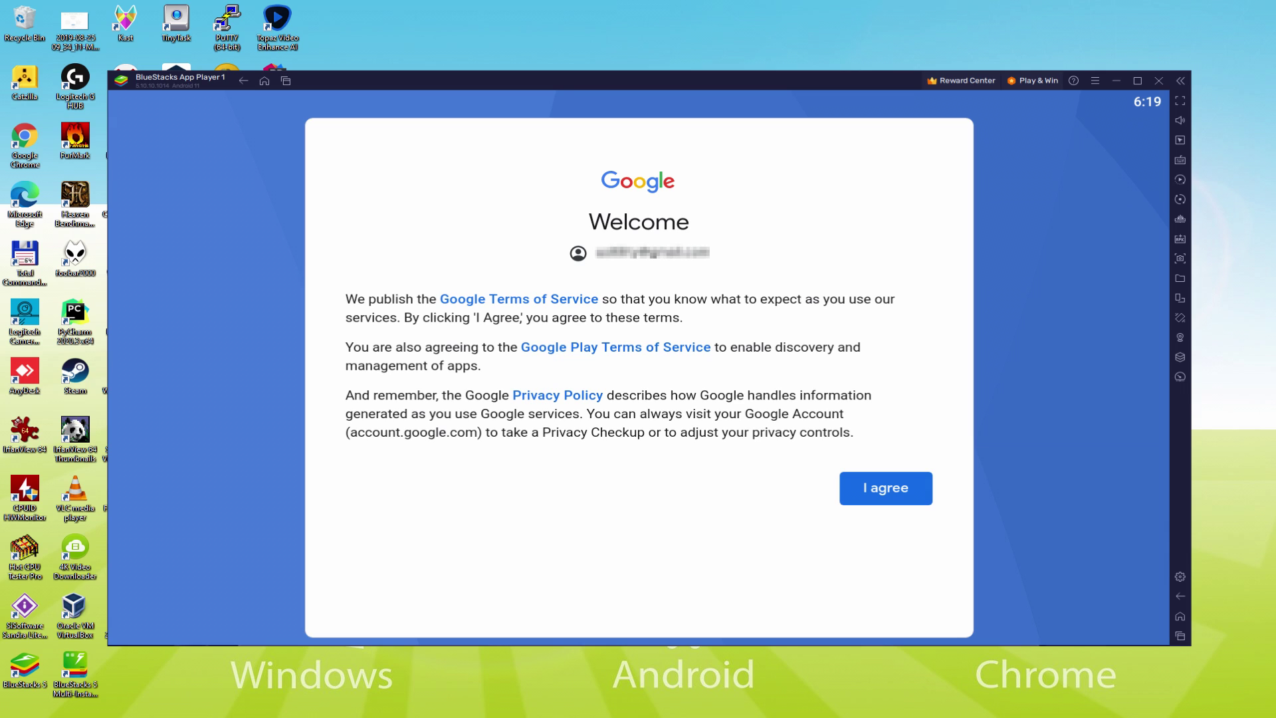
# Agree to the Google terms of service and accept the Google Services settings with Google Drive backup turned off
pyautogui.click(884, 488)
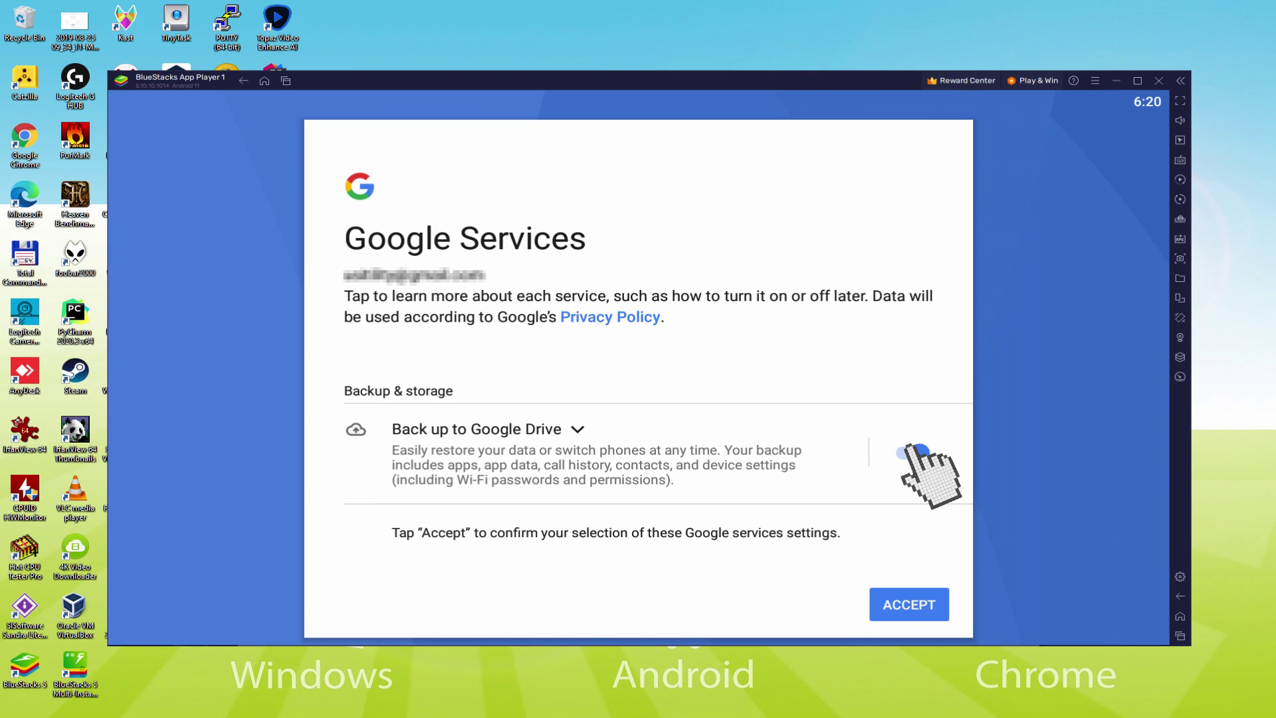
pyautogui.click(912, 453)
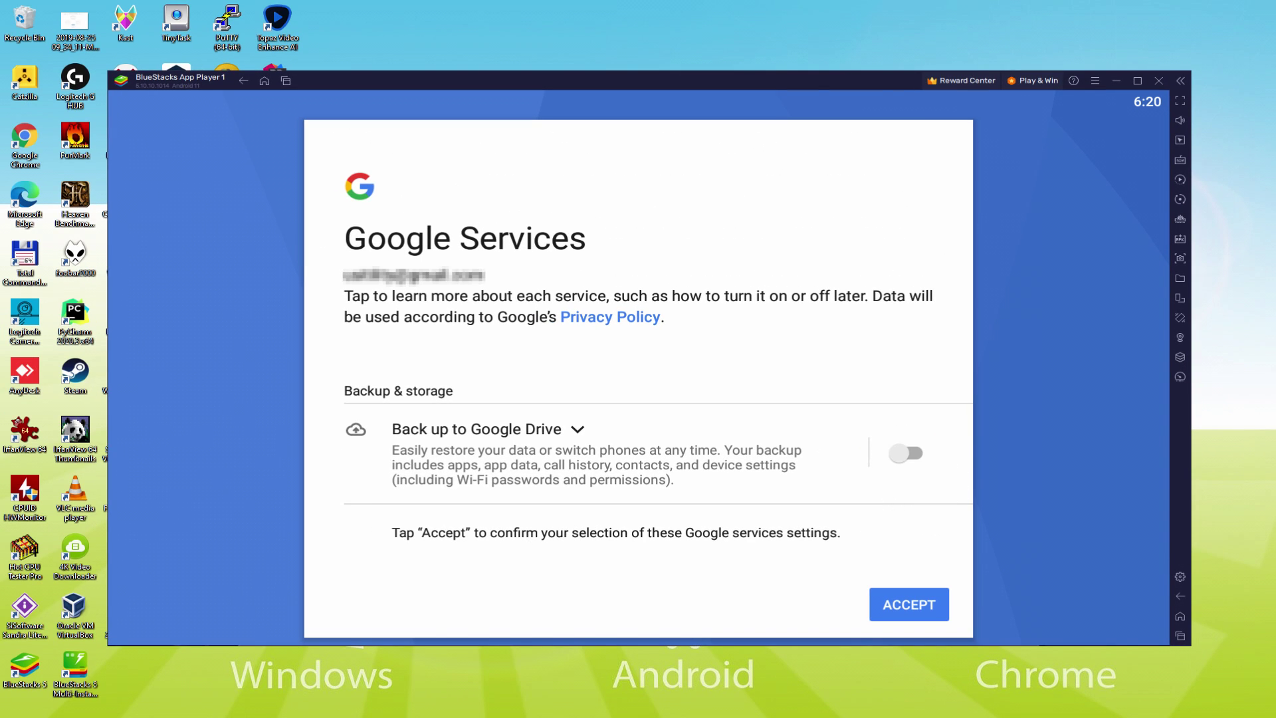
pyautogui.click(909, 604)
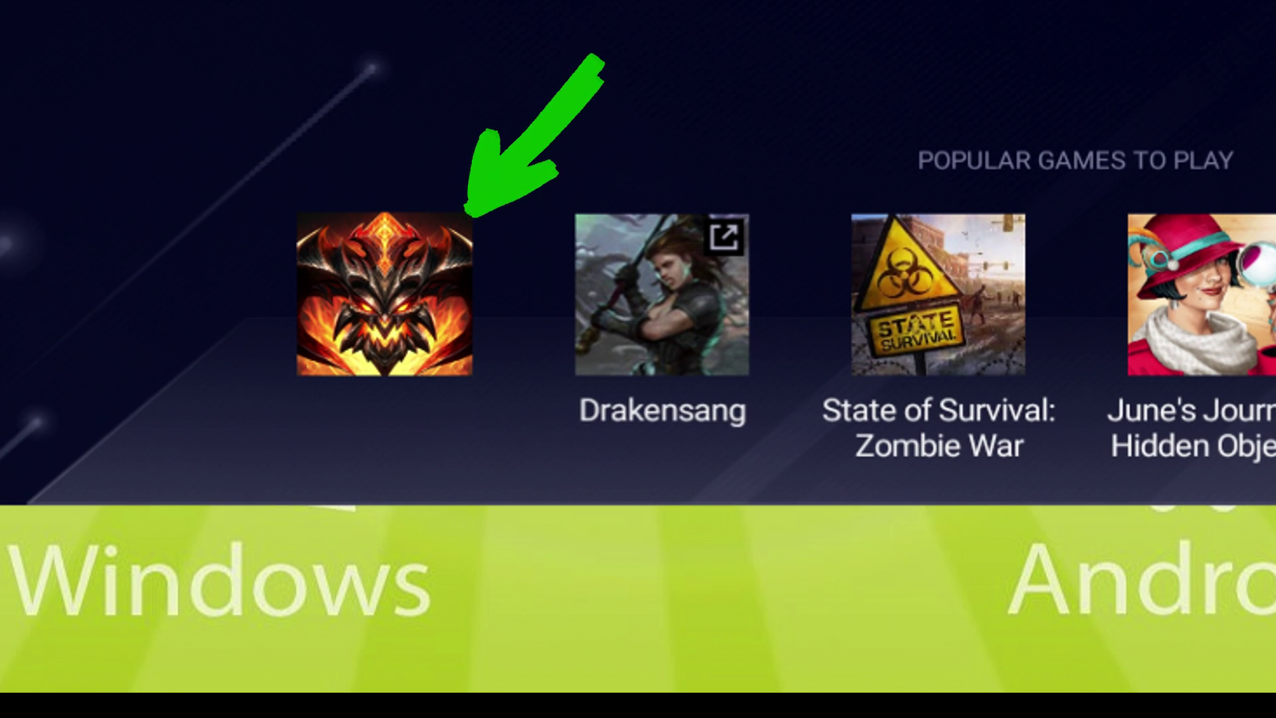
# Install Dungeon Hunter 6 from its store page, opened through the home screen suggestions, and launch the game
pyautogui.click(378, 566)
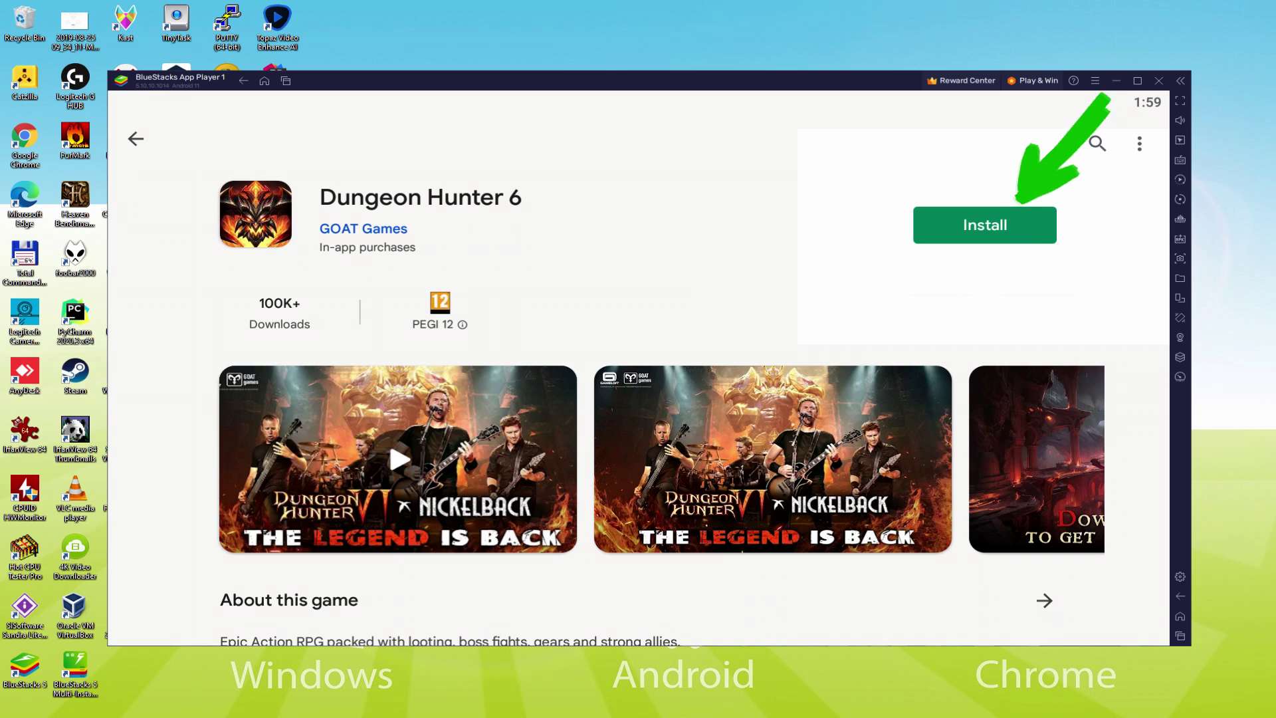
pyautogui.click(994, 226)
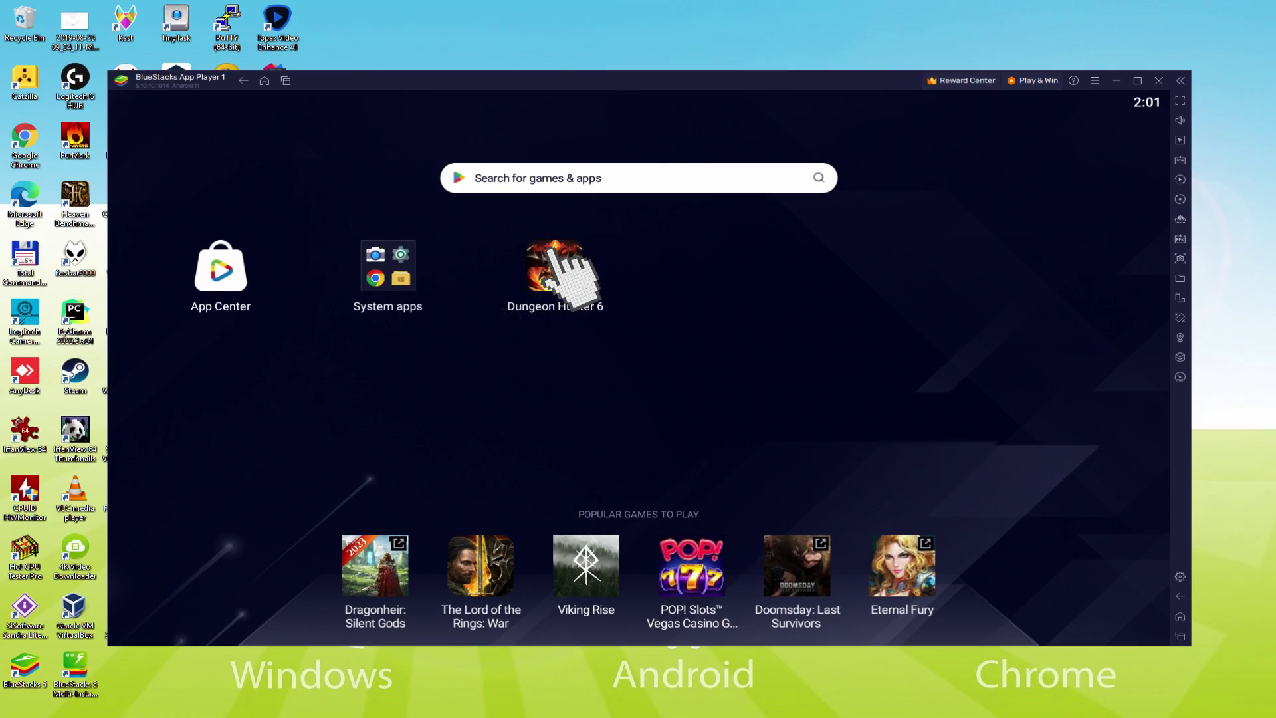
pyautogui.click(551, 256)
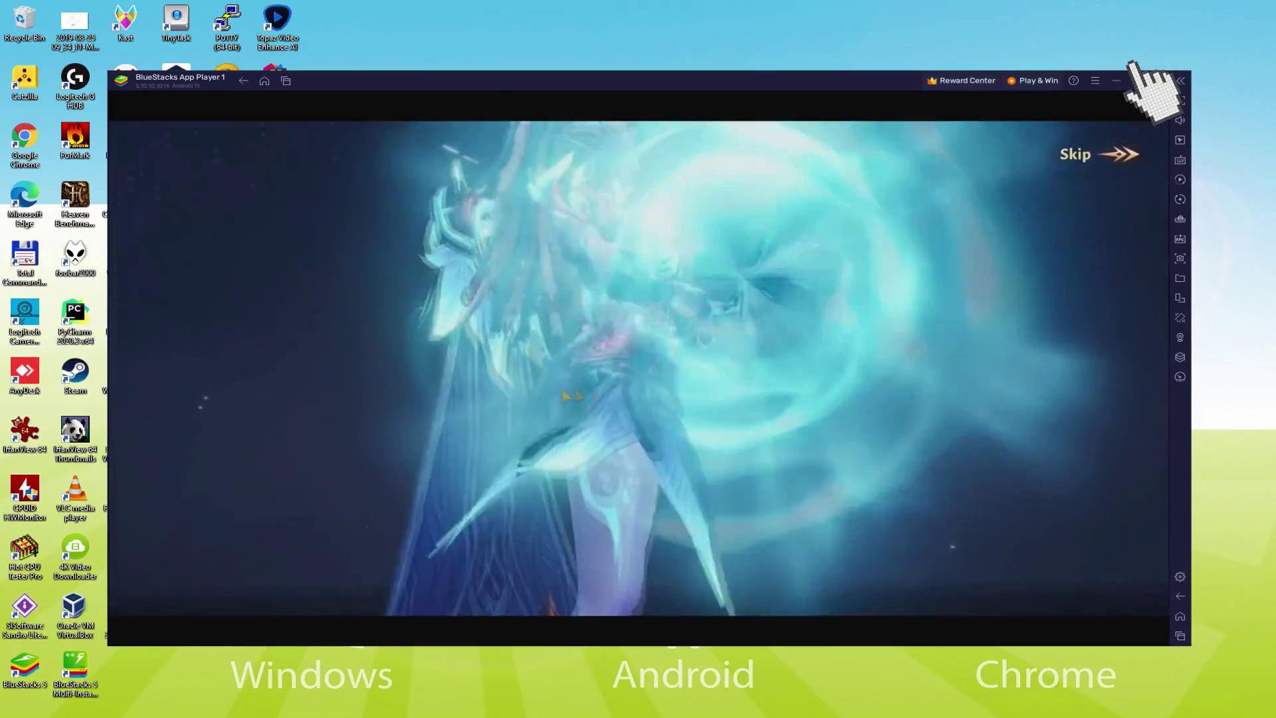
# View the emulator's Preferences settings and close them without changing anything
pyautogui.click(1134, 79)
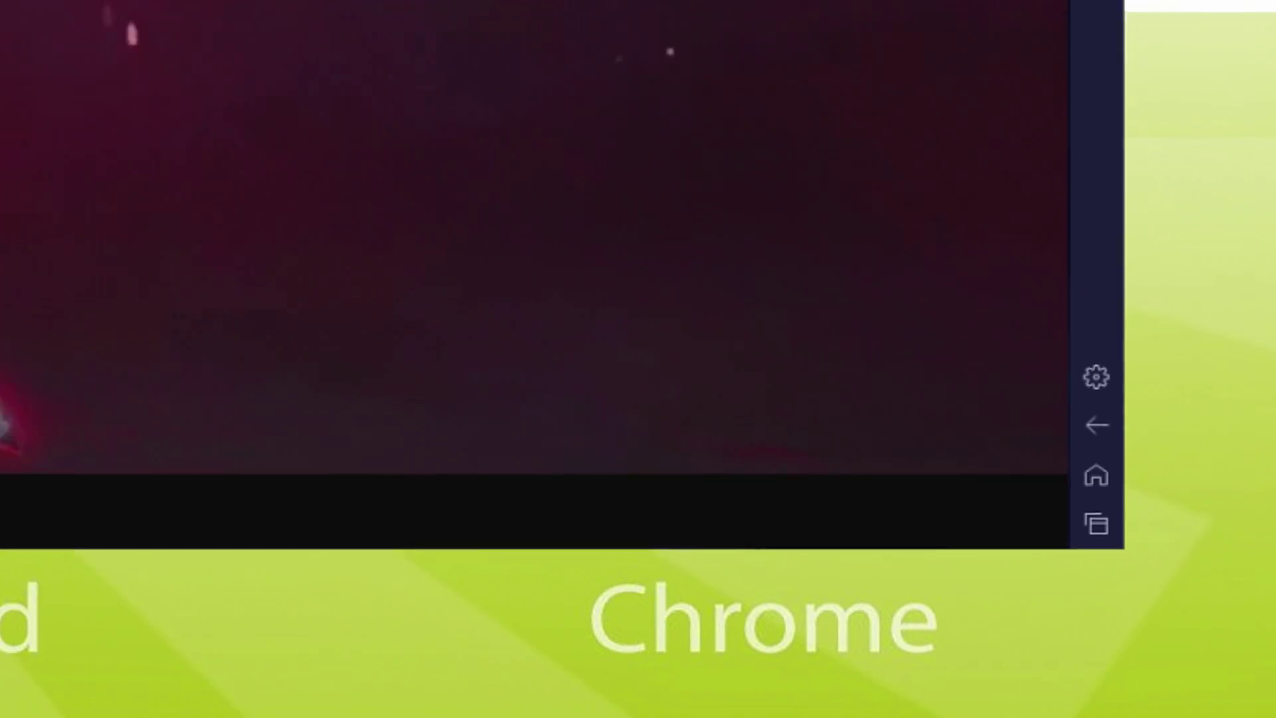
pyautogui.hotkey('ctrl', 'shift', 'i')
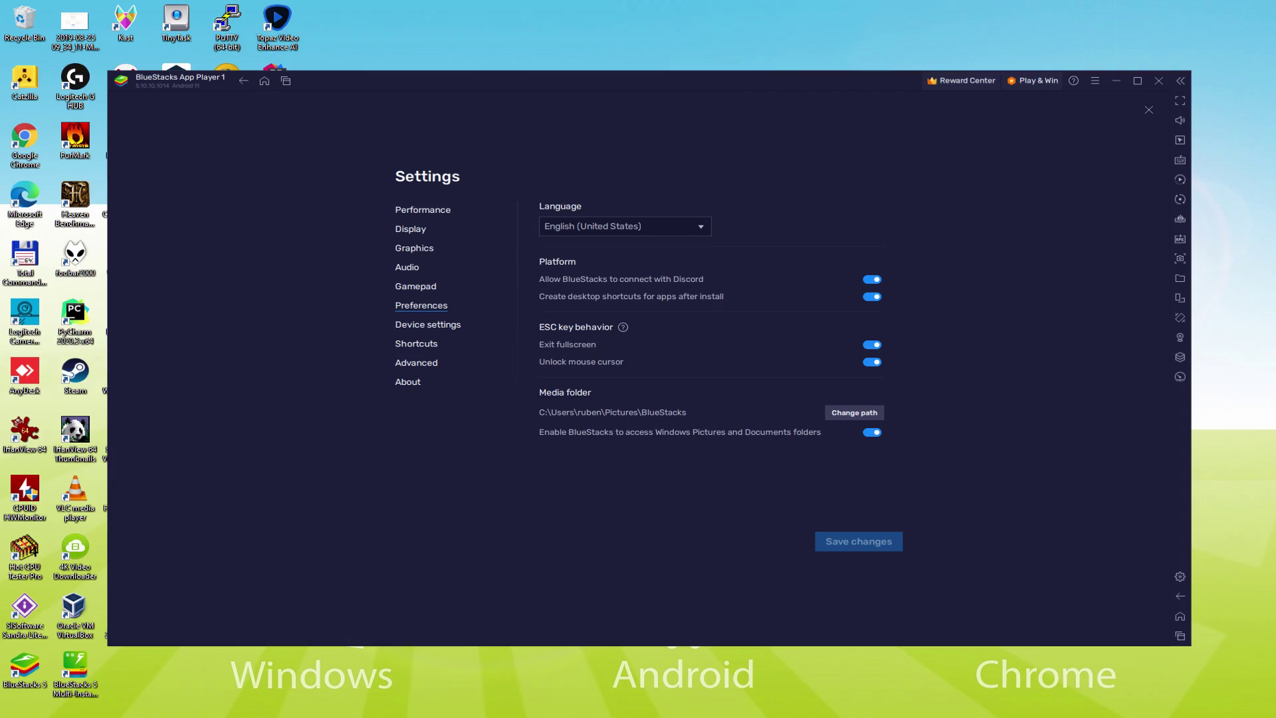
pyautogui.press('Escape')
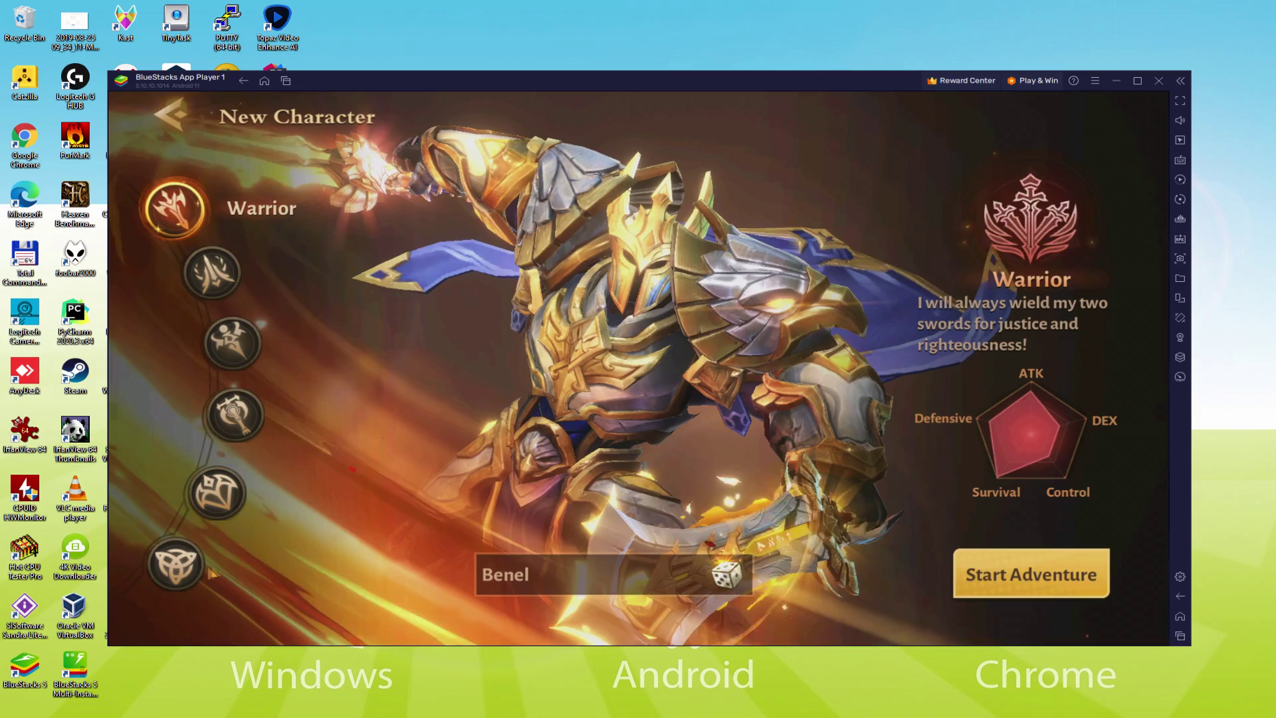
# Browse the character classes on the New Character screen and select the Mage
pyautogui.click(177, 564)
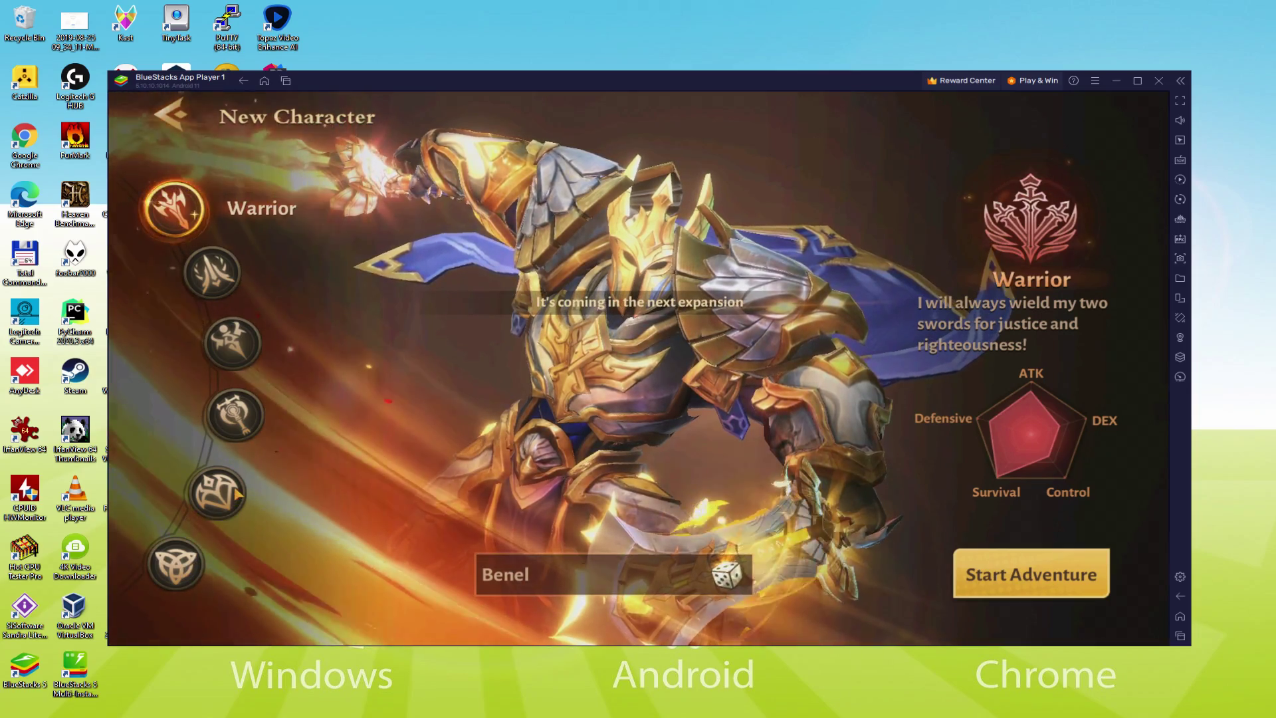
pyautogui.click(241, 400)
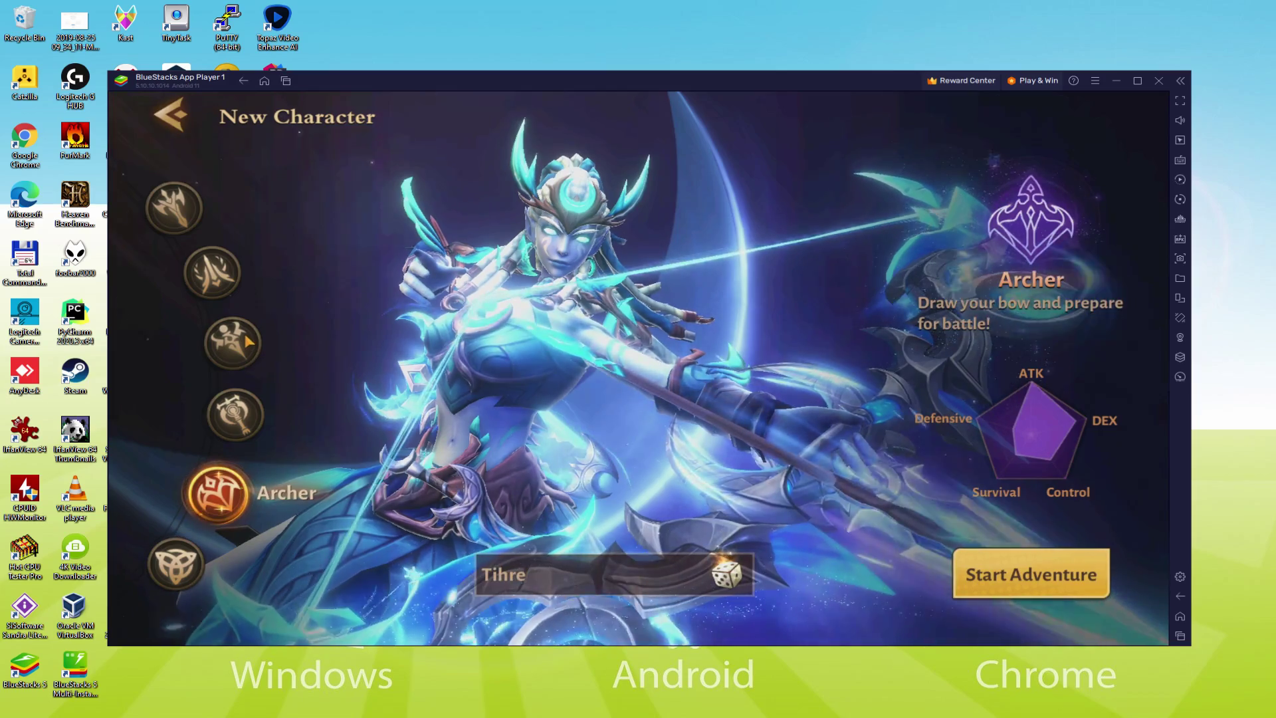
pyautogui.click(243, 330)
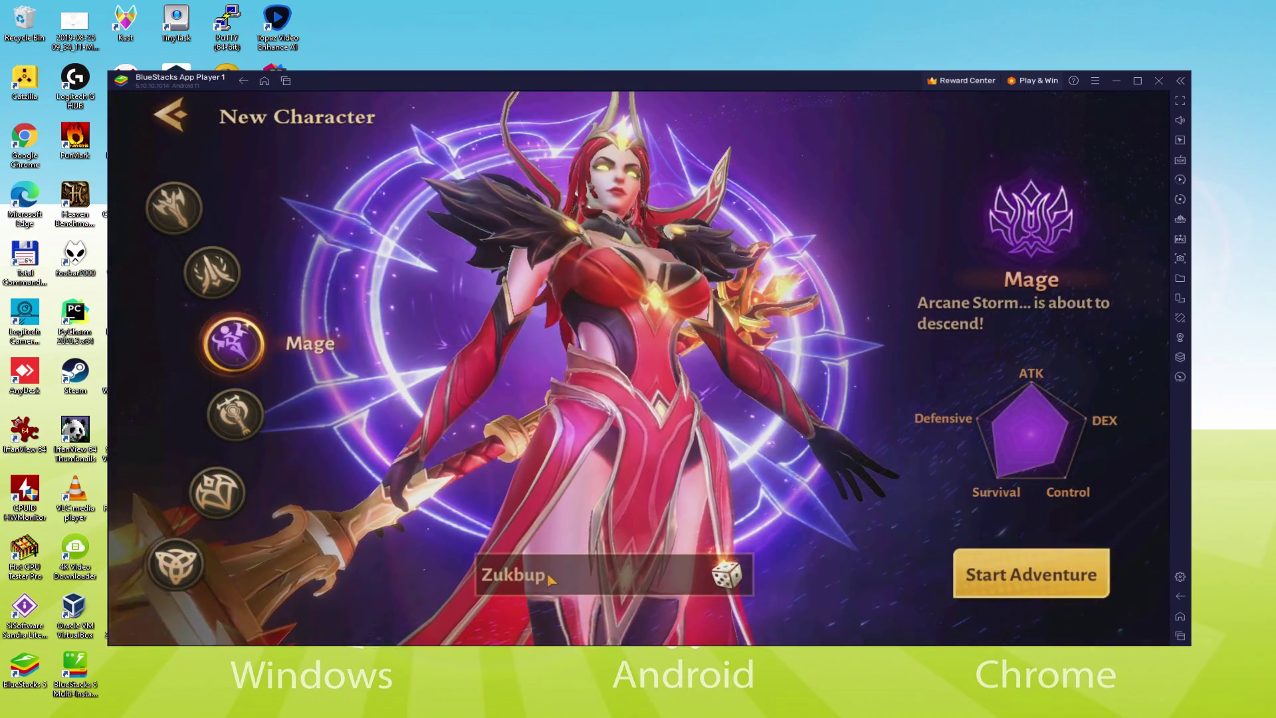
# Name the Mage character Usitility and start the adventure
pyautogui.click(548, 572)
pyautogui.write('Usitility')
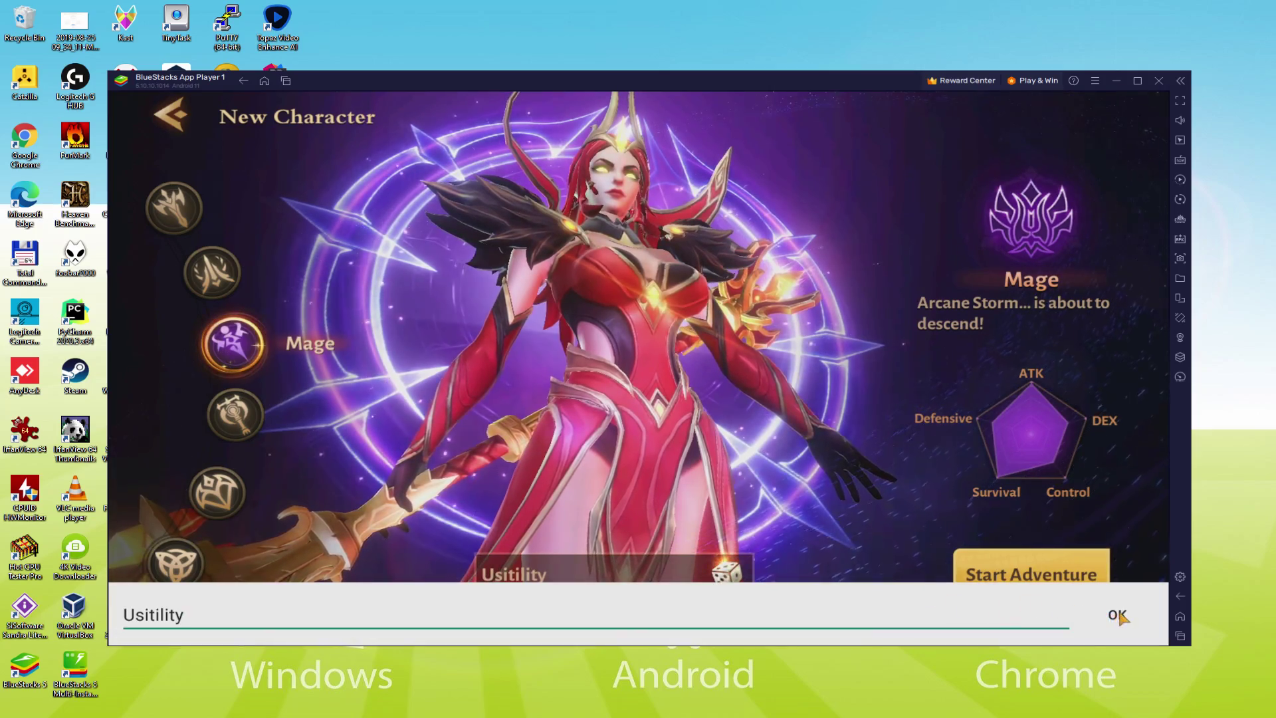
pyautogui.click(1117, 614)
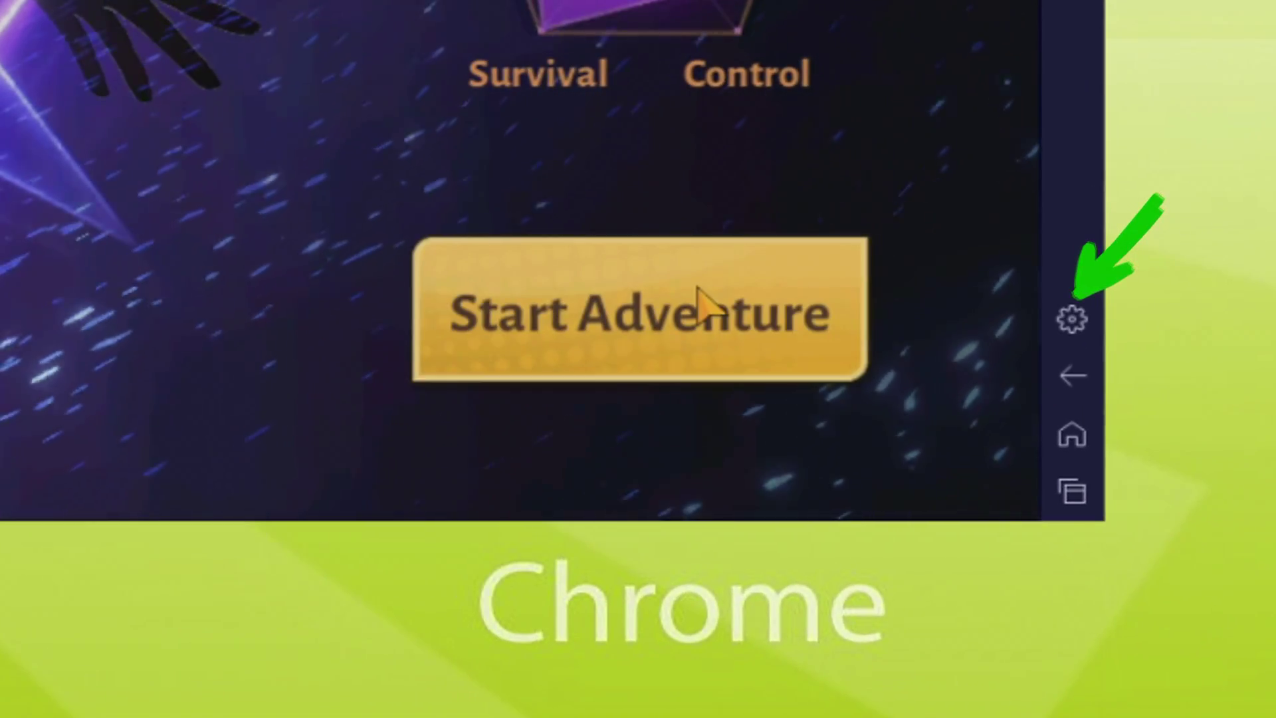
pyautogui.click(532, 265)
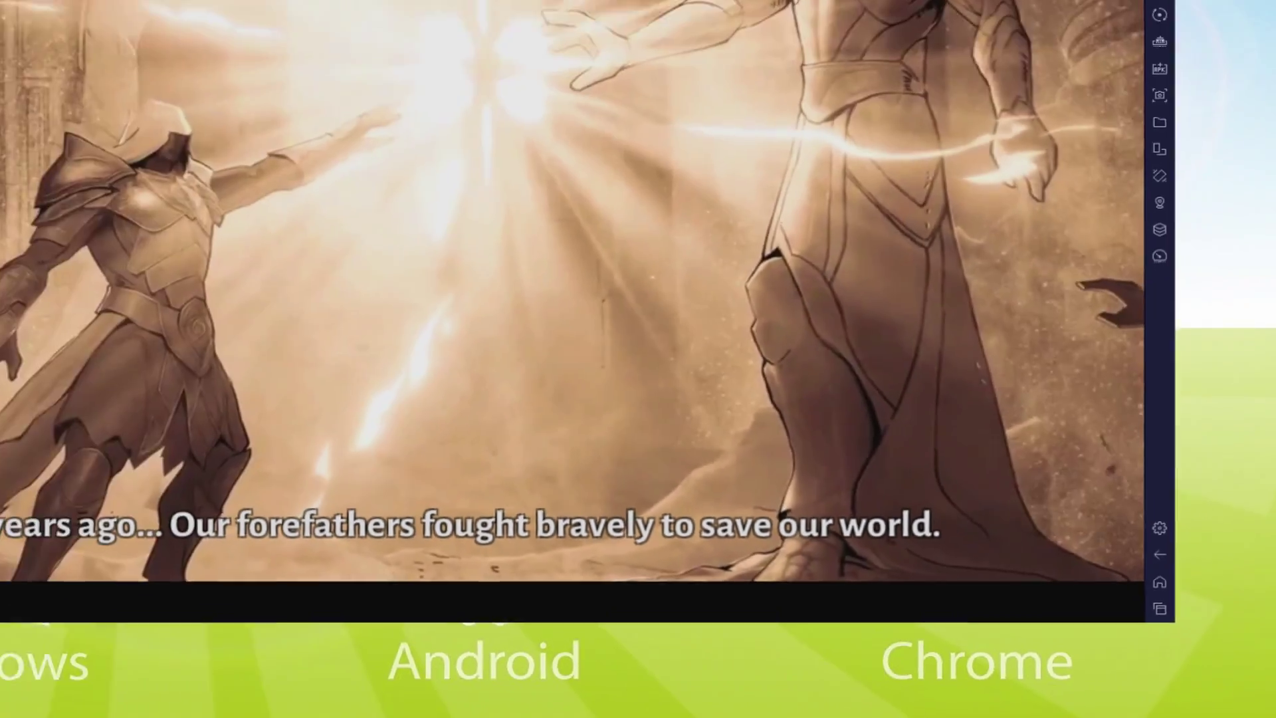
# Advance through Sister Cecilia's opening dialogue and dismiss the joystick and skills control tutorial
pyautogui.click(1071, 319)
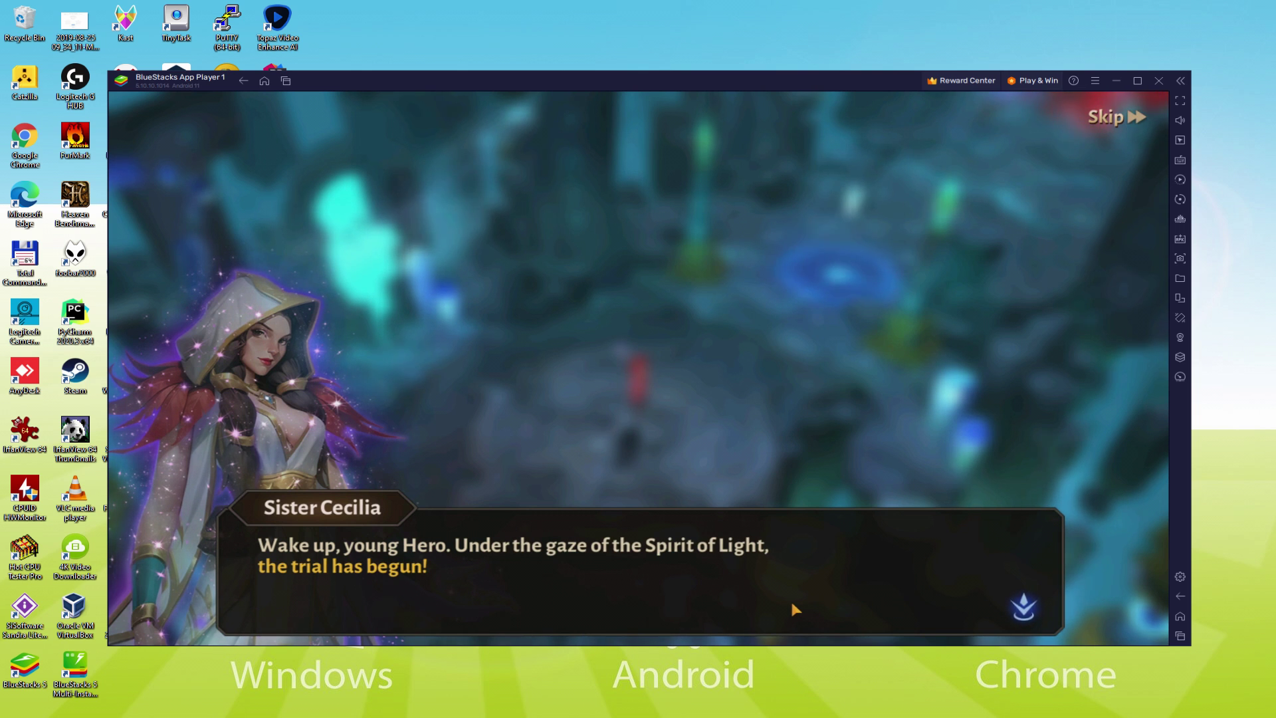
pyautogui.click(791, 605)
pyautogui.click(792, 606)
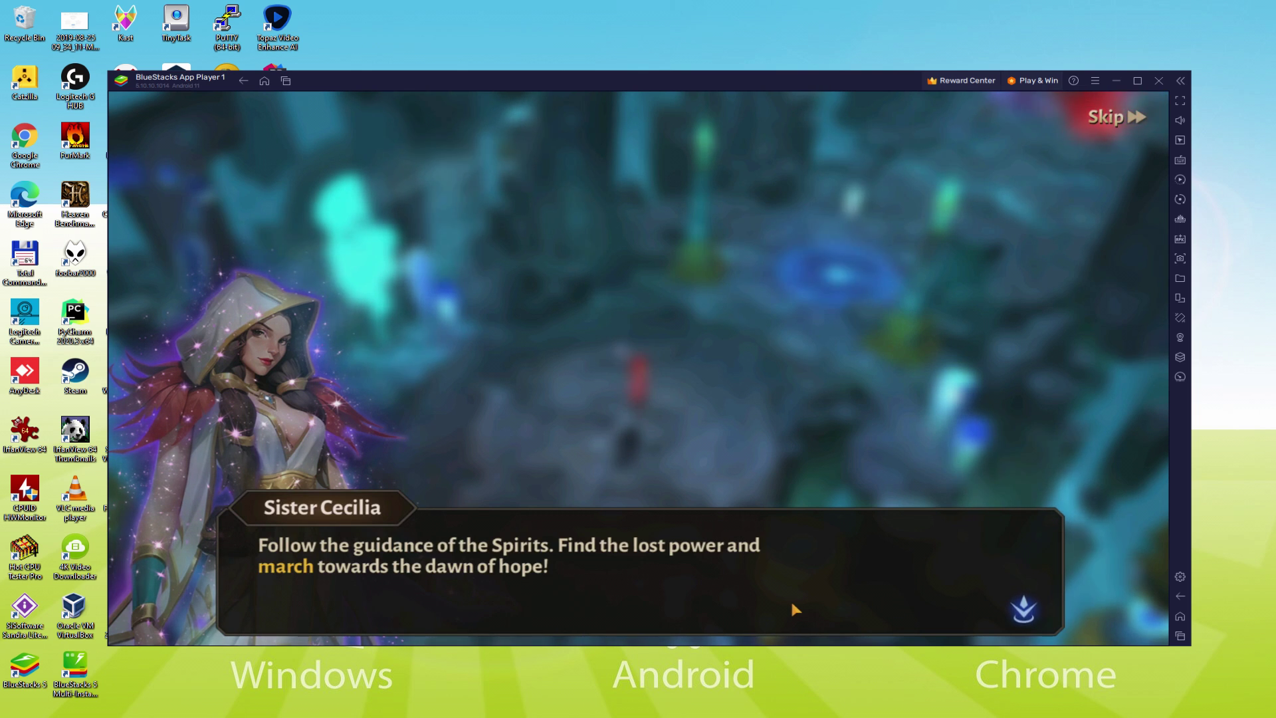
pyautogui.click(791, 603)
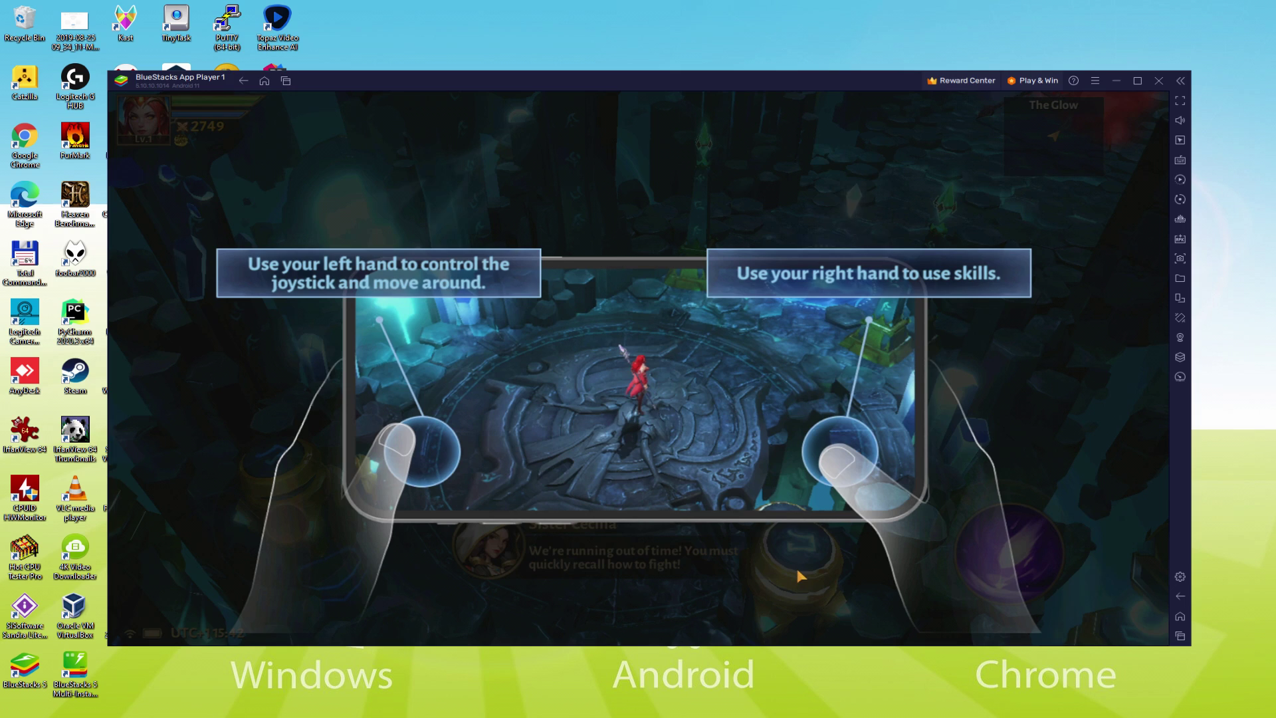
pyautogui.click(796, 532)
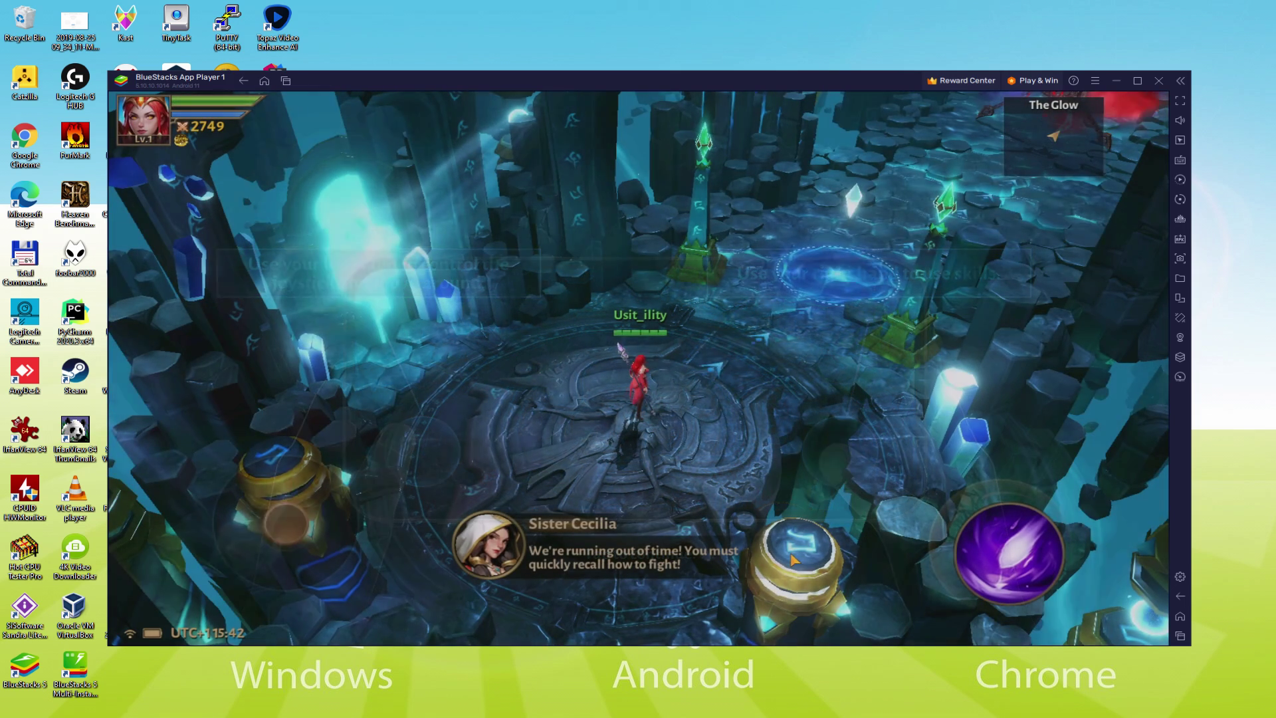